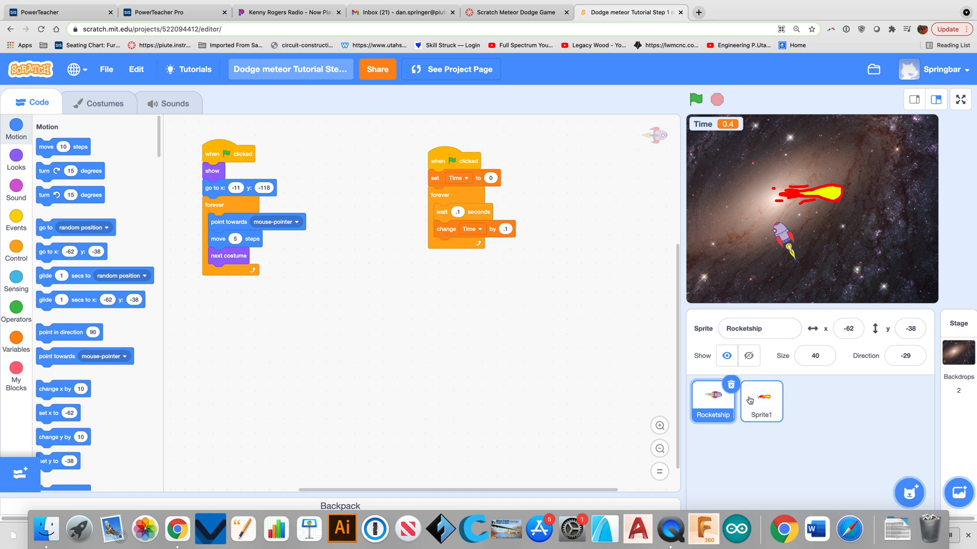
Step: Delete the existing meteor sprite, Sprite1, and test-run the project twice with only the rocketship on the stage
{"action": "left_click", "coordinate": [780, 385]}
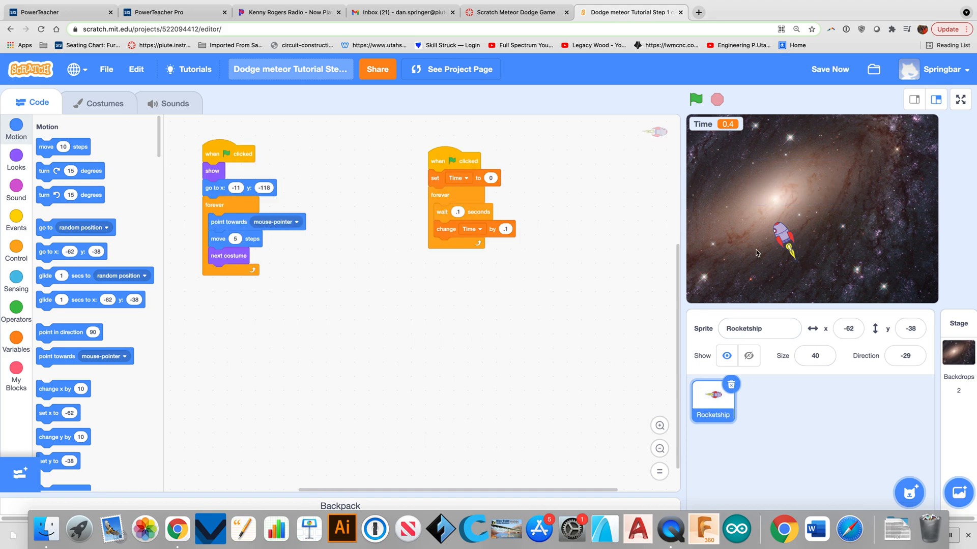
{"action": "left_click", "coordinate": [696, 101]}
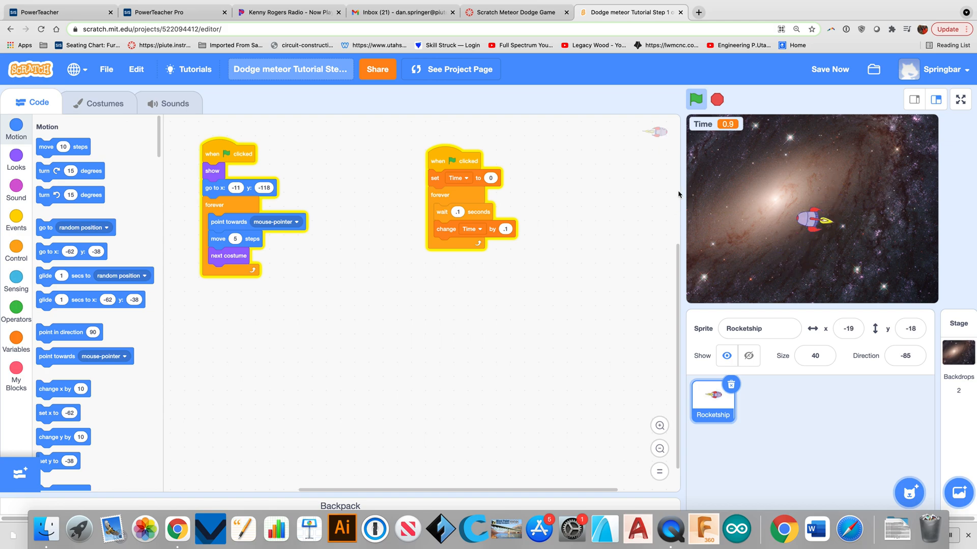
{"action": "left_click", "coordinate": [718, 100]}
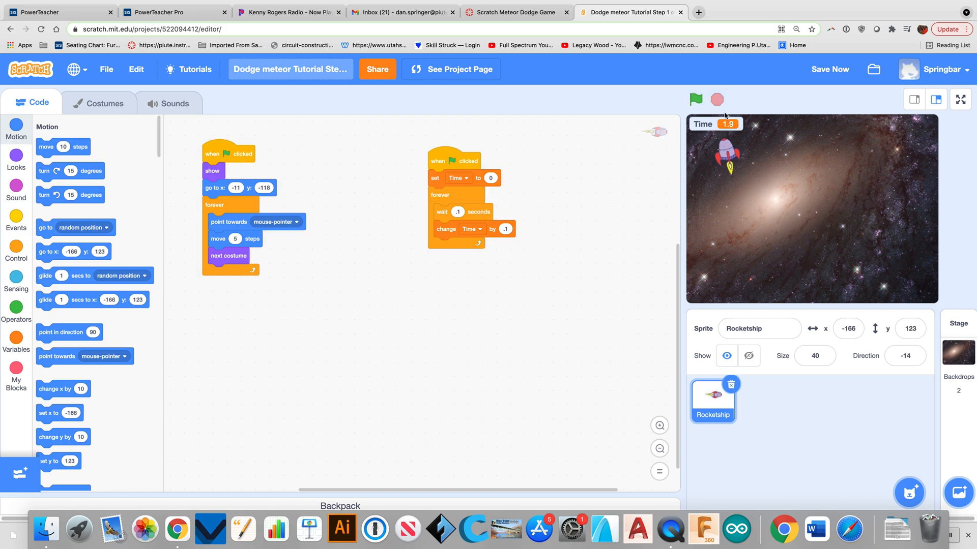
{"action": "left_click", "coordinate": [697, 101]}
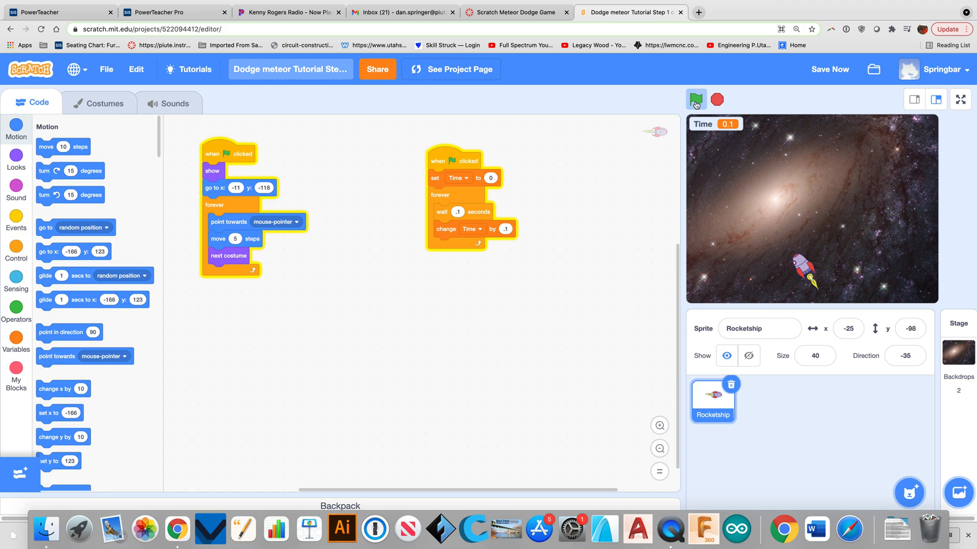
{"action": "left_click", "coordinate": [718, 100]}
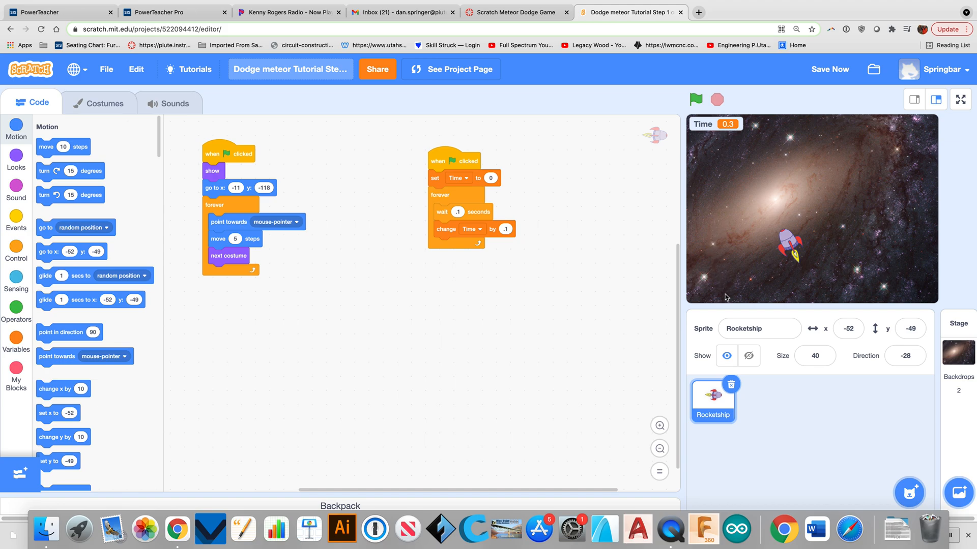
Step: Create a new painted sprite and set its fill to yellow with Color 18
{"action": "mouse_move", "coordinate": [905, 495]}
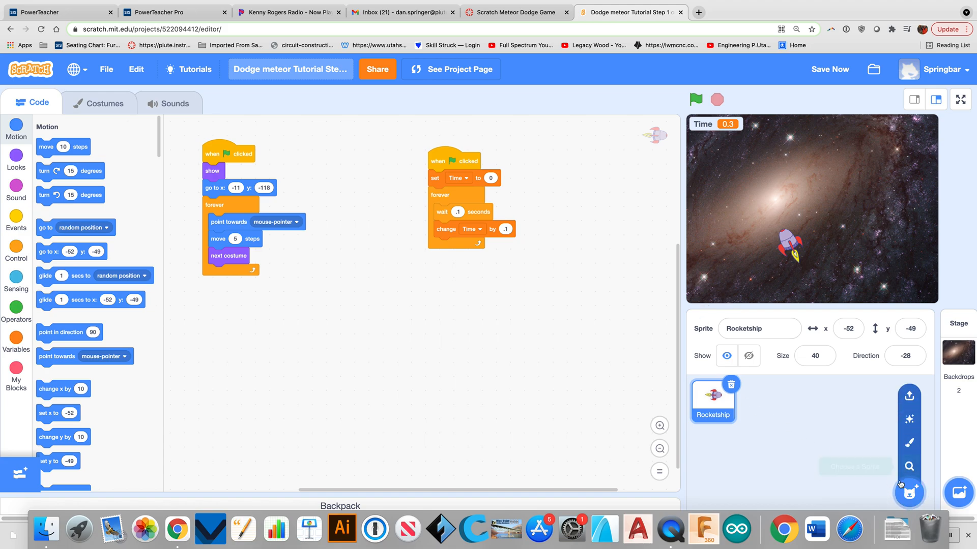
{"action": "left_click", "coordinate": [909, 443]}
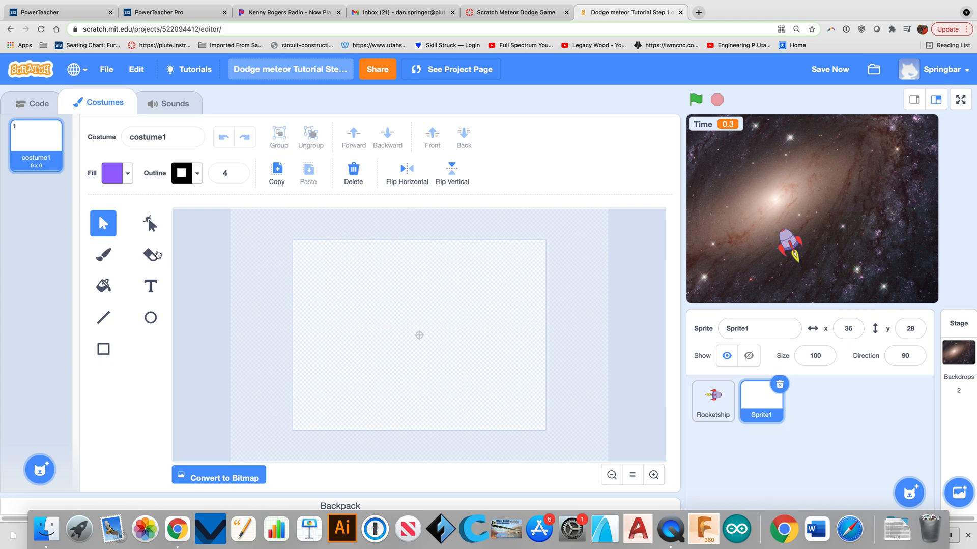
{"action": "left_click", "coordinate": [128, 175]}
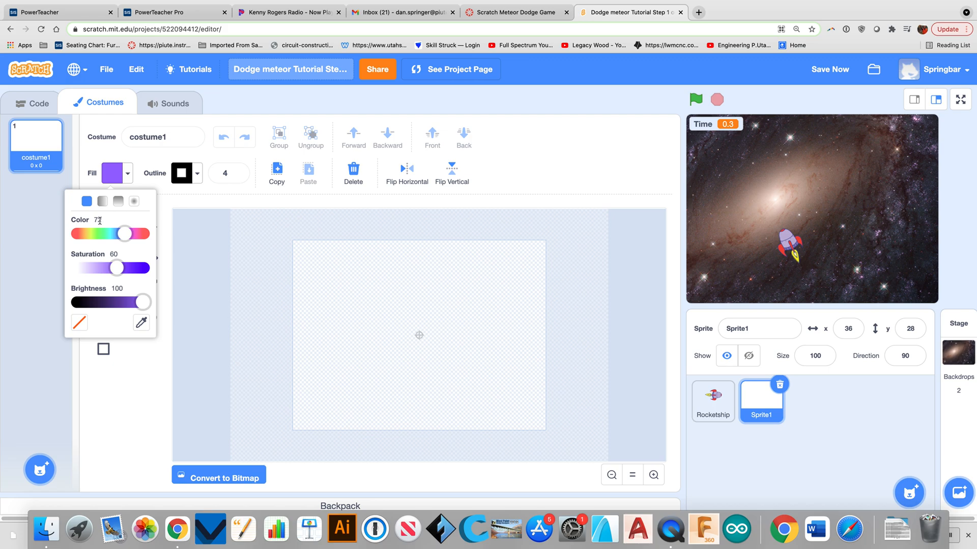
{"action": "left_click_drag", "start_coordinate": [126, 237], "coordinate": [92, 241]}
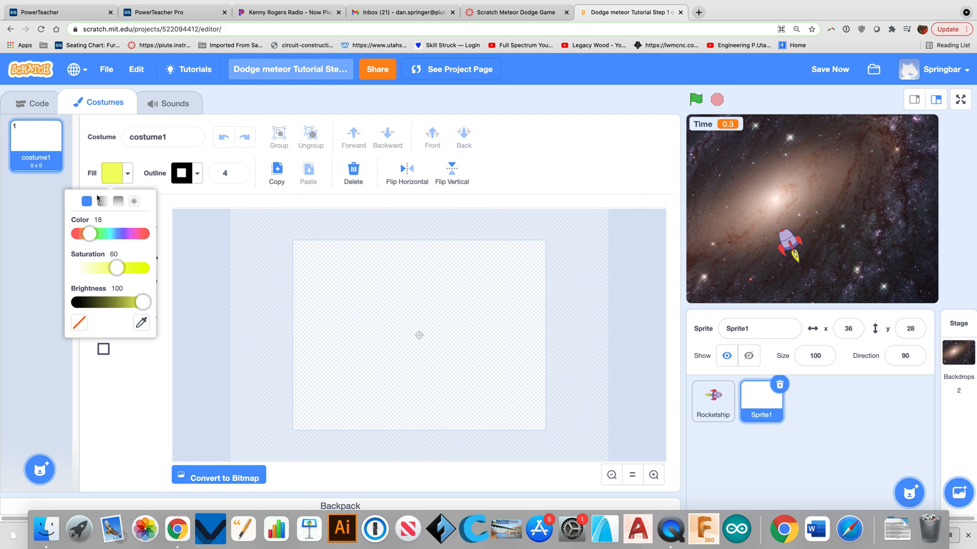
{"action": "left_click", "coordinate": [198, 250]}
Step: Brush a closed teardrop outline about 134 x 49 near the canvas centre, pointed at the left, and fill it with the same yellow
{"action": "left_click", "coordinate": [103, 255]}
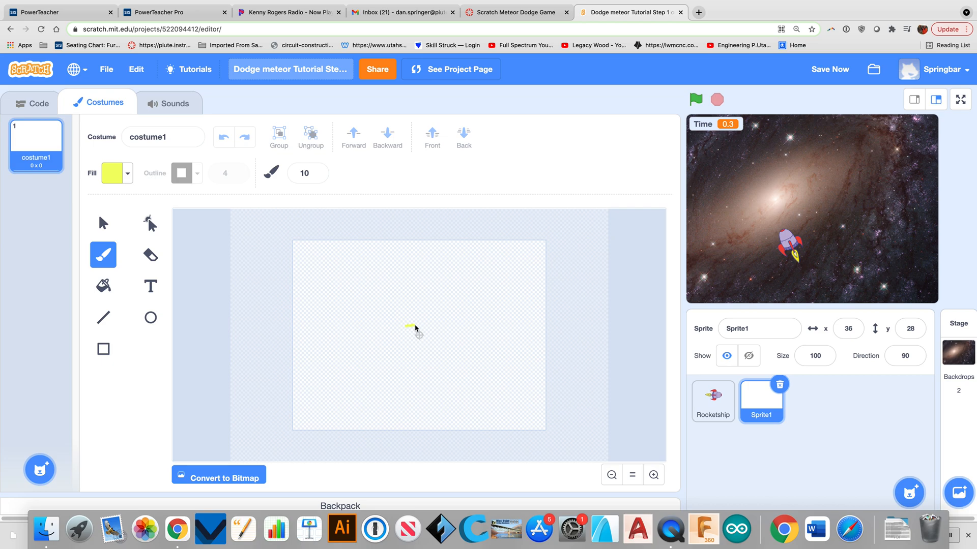
{"action": "left_click_drag", "start_coordinate": [428, 350], "coordinate": [402, 347]}
{"action": "left_click_drag", "start_coordinate": [406, 330], "coordinate": [411, 330]}
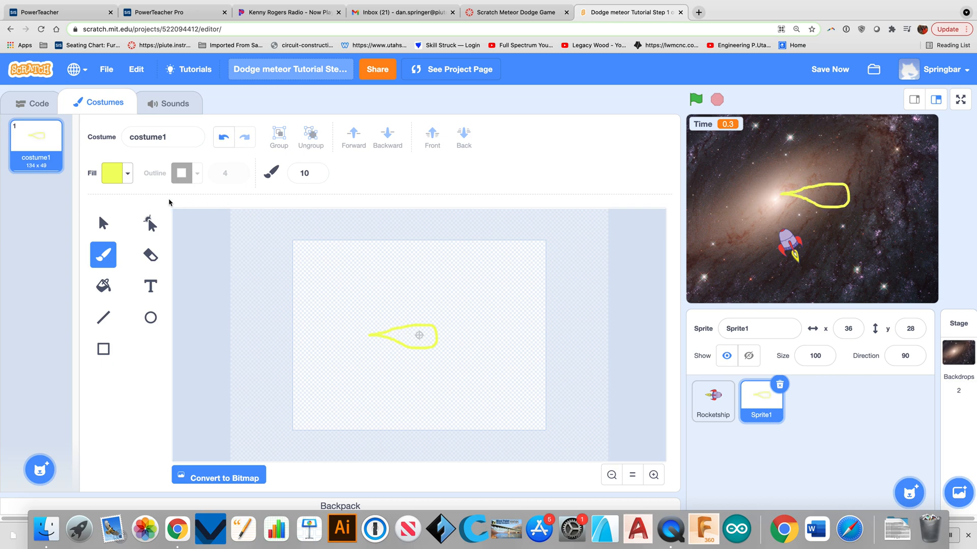
{"action": "left_click", "coordinate": [107, 285]}
{"action": "left_click", "coordinate": [427, 332]}
{"action": "left_click", "coordinate": [421, 336]}
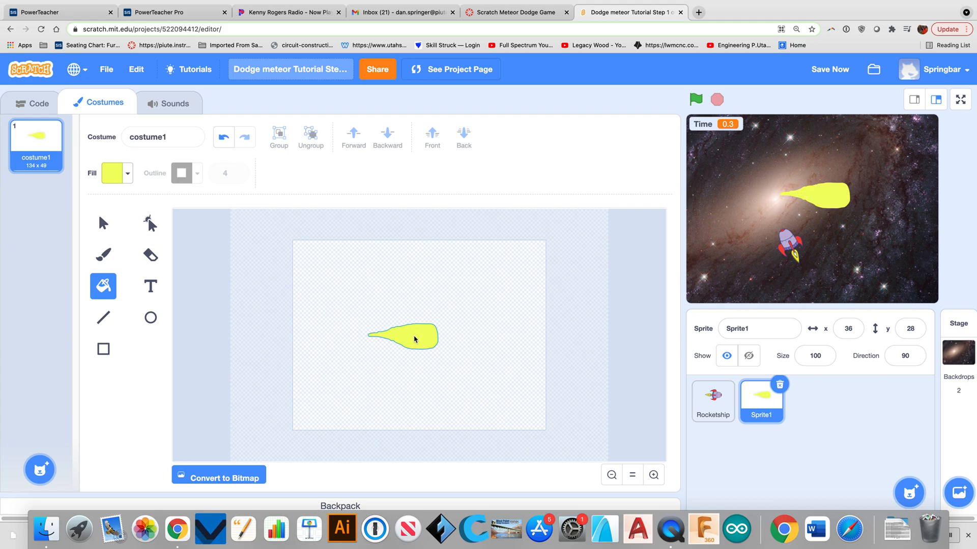
Step: Duplicate the yellow teardrop costume three times, and compare it with the Rocketship sprite's costumes before returning to Sprite1
{"action": "right_click", "coordinate": [36, 153]}
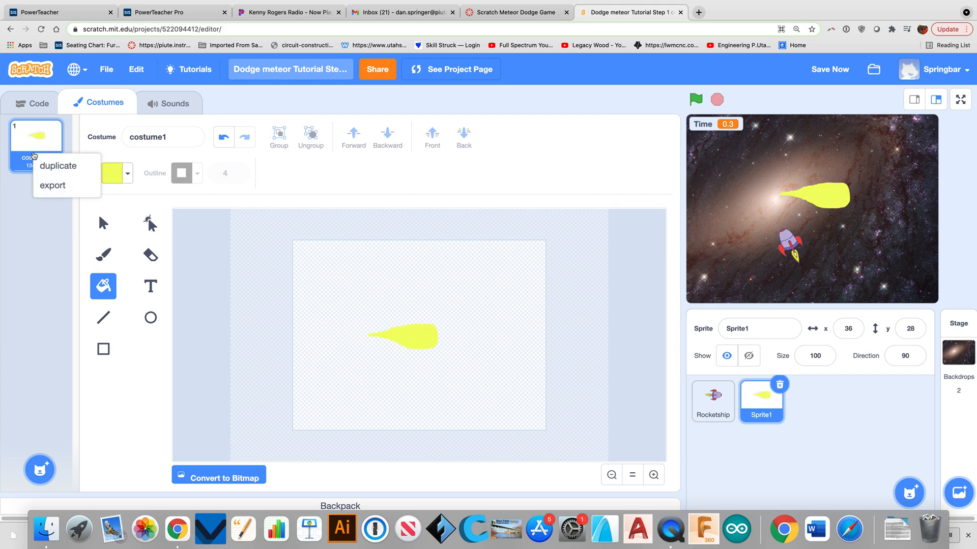
{"action": "left_click", "coordinate": [46, 162]}
{"action": "right_click", "coordinate": [33, 206]}
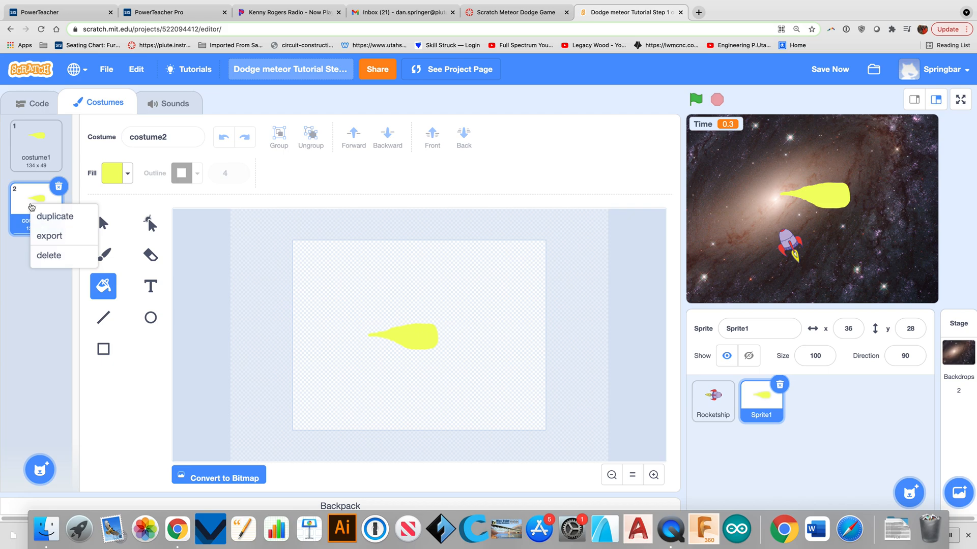
{"action": "left_click", "coordinate": [44, 225]}
{"action": "right_click", "coordinate": [37, 265]}
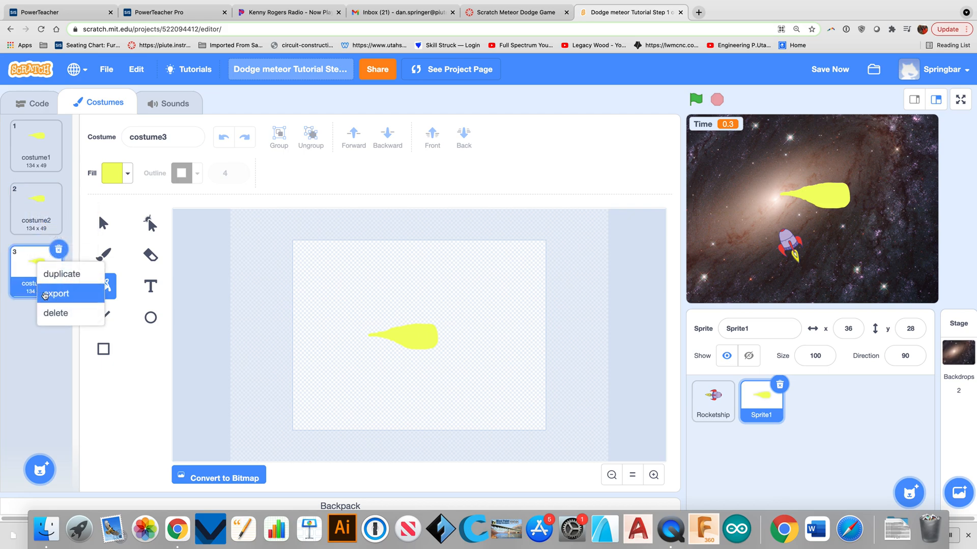
{"action": "left_click", "coordinate": [49, 275]}
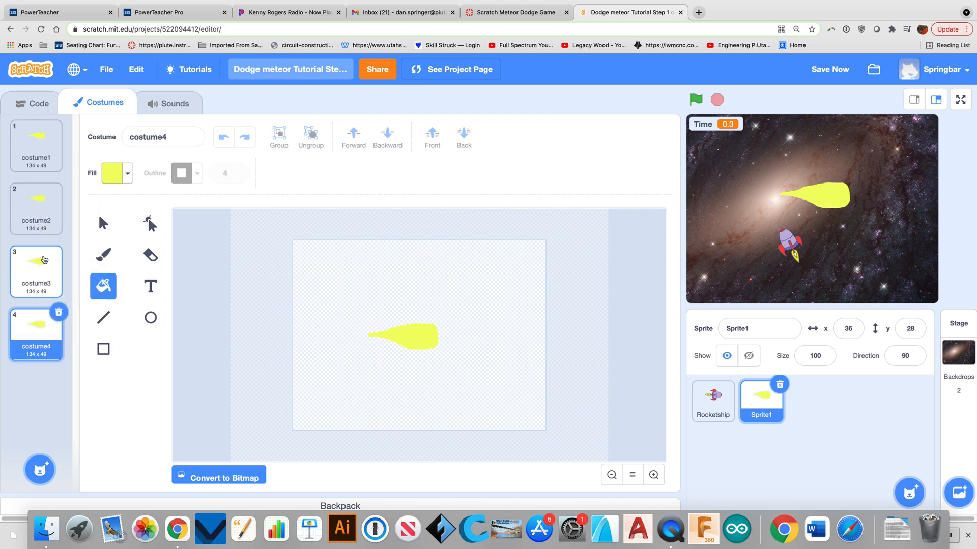
{"action": "right_click", "coordinate": [38, 276]}
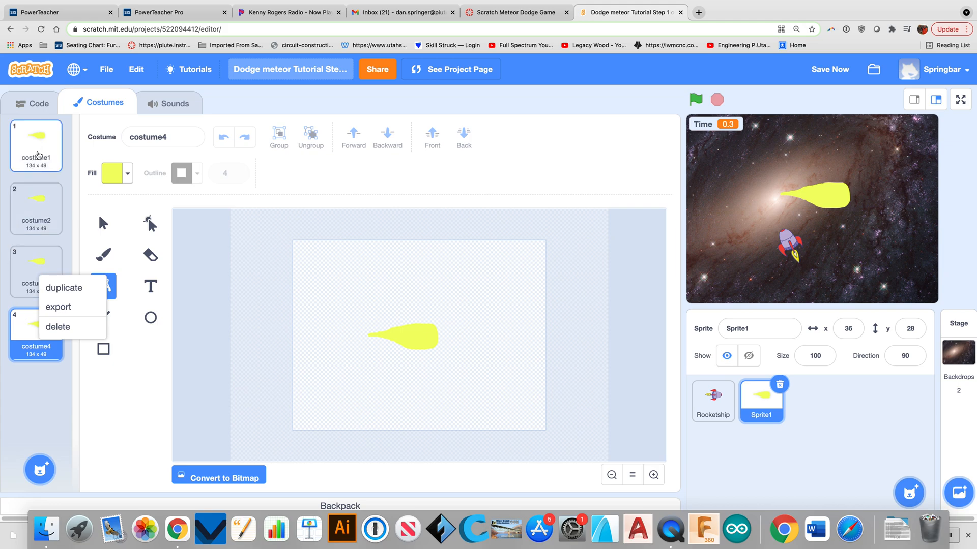
{"action": "left_click", "coordinate": [33, 378]}
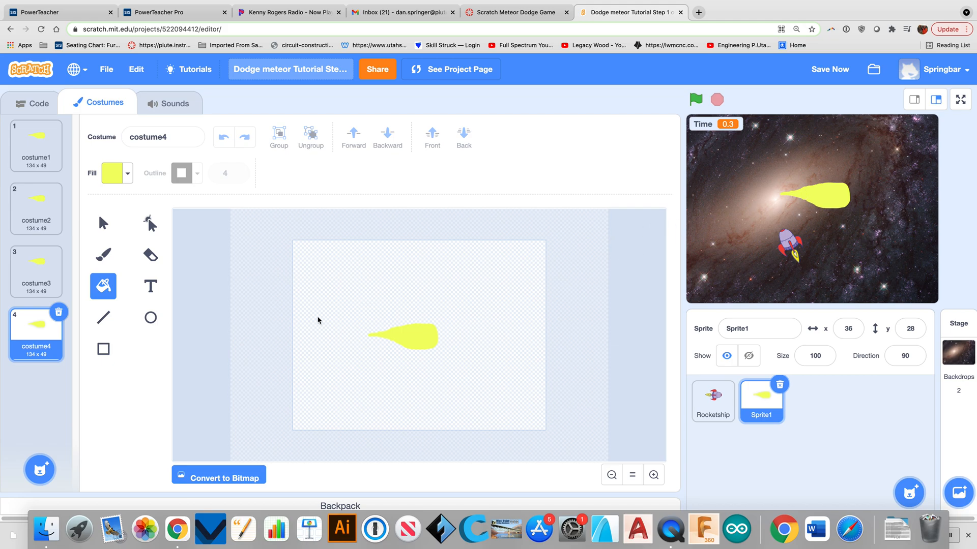
{"action": "left_click", "coordinate": [711, 395]}
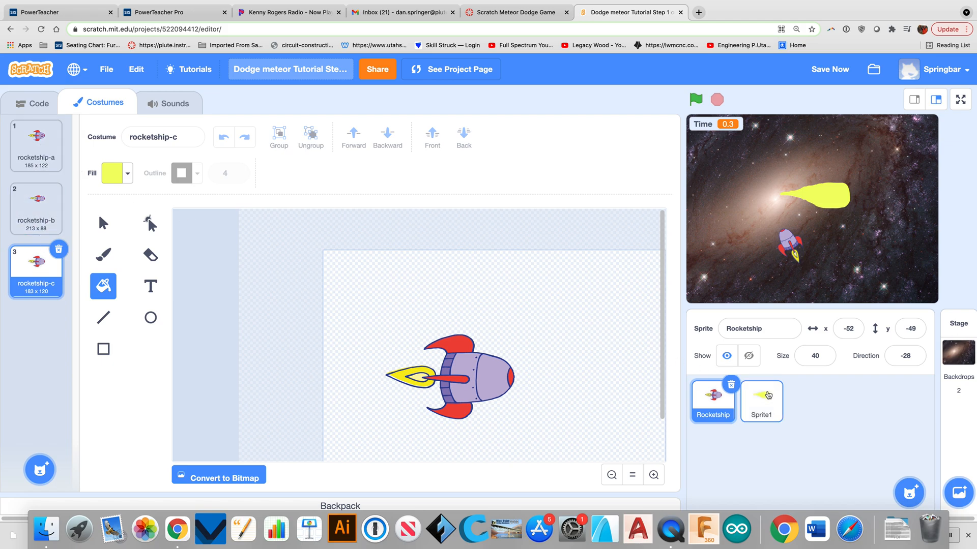
{"action": "left_click", "coordinate": [762, 398]}
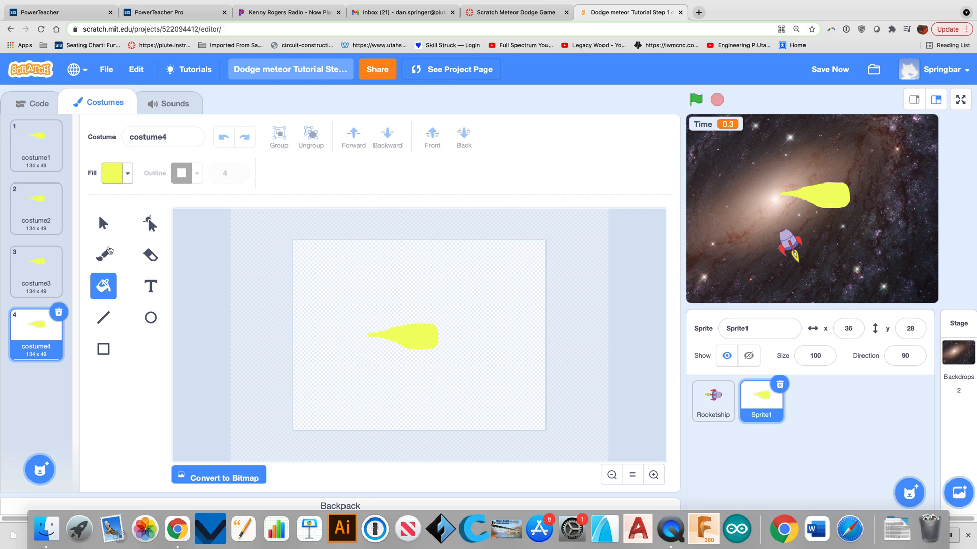
Step: Brush a red outline with a forked flame tail around costume4's yellow shape, using Color 0, Saturation 100 and brush size 30
{"action": "left_click", "coordinate": [107, 251]}
{"action": "left_click", "coordinate": [316, 172]}
{"action": "left_click", "coordinate": [316, 172]}
{"action": "left_click", "coordinate": [316, 172]}
{"action": "left_click", "coordinate": [316, 171]}
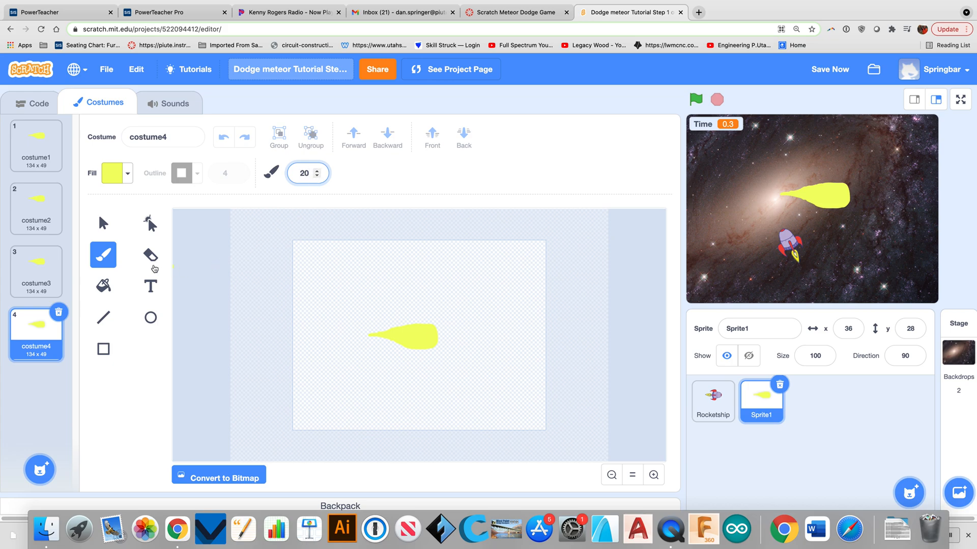
{"action": "left_click", "coordinate": [128, 175]}
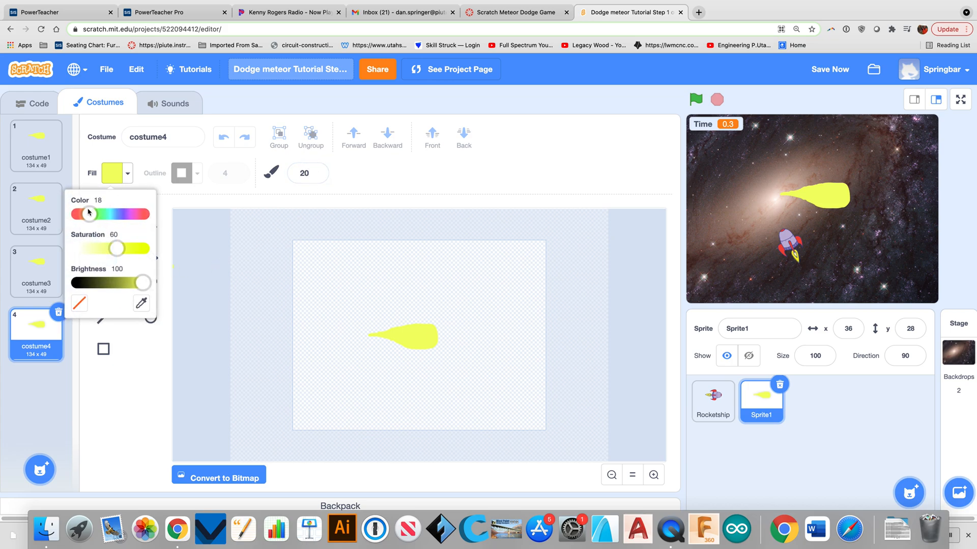
{"action": "left_click_drag", "start_coordinate": [85, 214], "coordinate": [76, 215]}
{"action": "left_click_drag", "start_coordinate": [117, 249], "coordinate": [148, 249]}
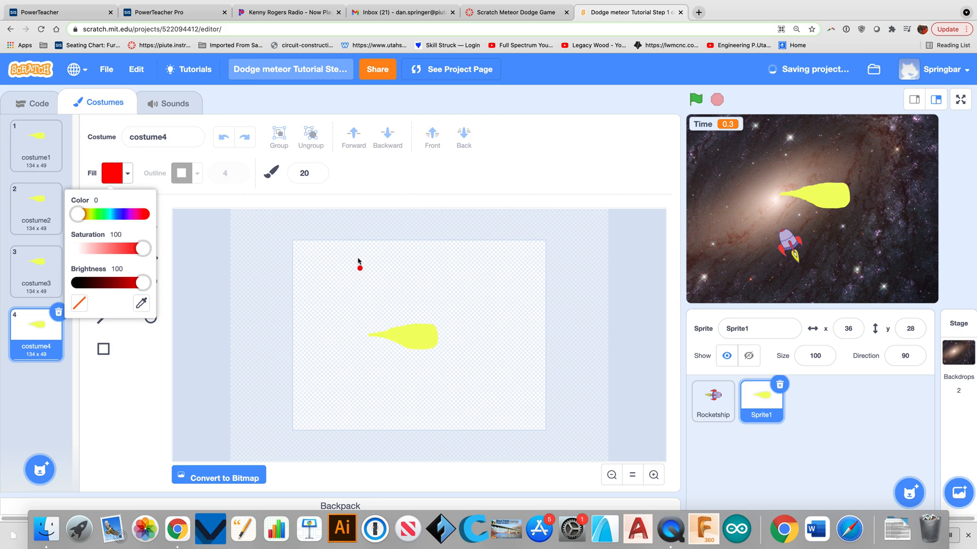
{"action": "left_click", "coordinate": [317, 172]}
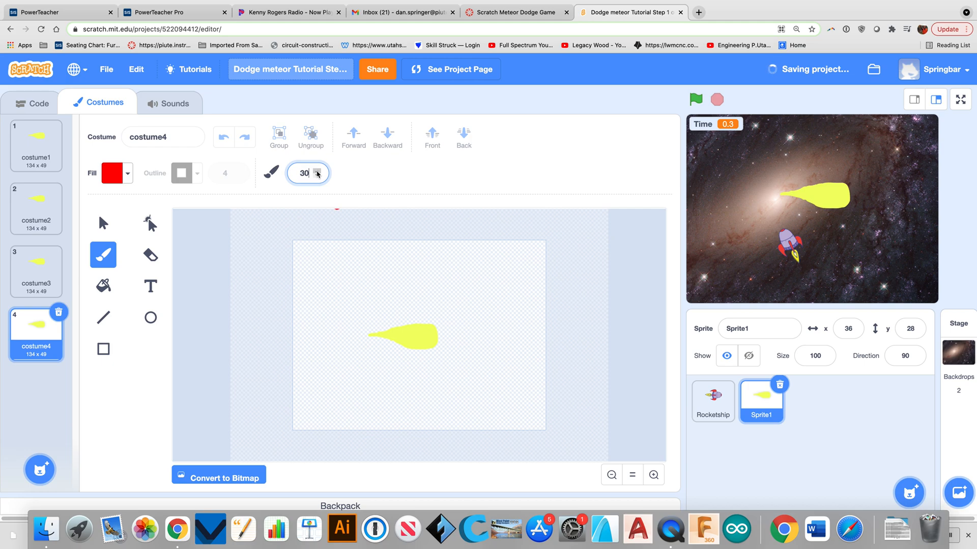
{"action": "mouse_move", "coordinate": [384, 329]}
{"action": "left_mouse_down"}
{"action": "mouse_move", "coordinate": [431, 322]}
{"action": "mouse_move", "coordinate": [443, 346]}
{"action": "mouse_move", "coordinate": [410, 355]}
{"action": "mouse_move", "coordinate": [350, 337]}
{"action": "mouse_move", "coordinate": [383, 330]}
{"action": "mouse_move", "coordinate": [343, 324]}
{"action": "left_mouse_up"}
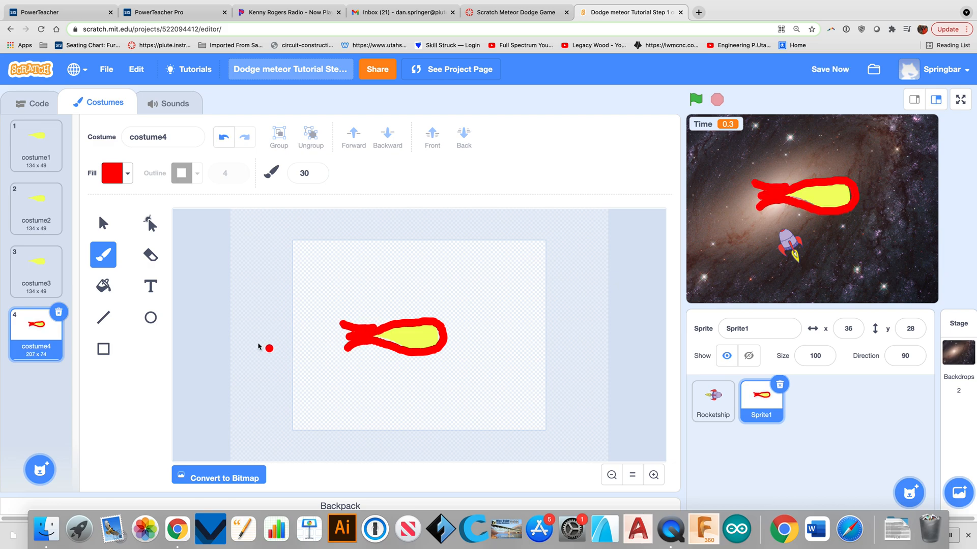
Step: Paint differently shaped red outlines and flame tails around the yellow shapes in costume3 and costume2, adding a detached streak above costume2's tail
{"action": "left_click", "coordinate": [45, 283]}
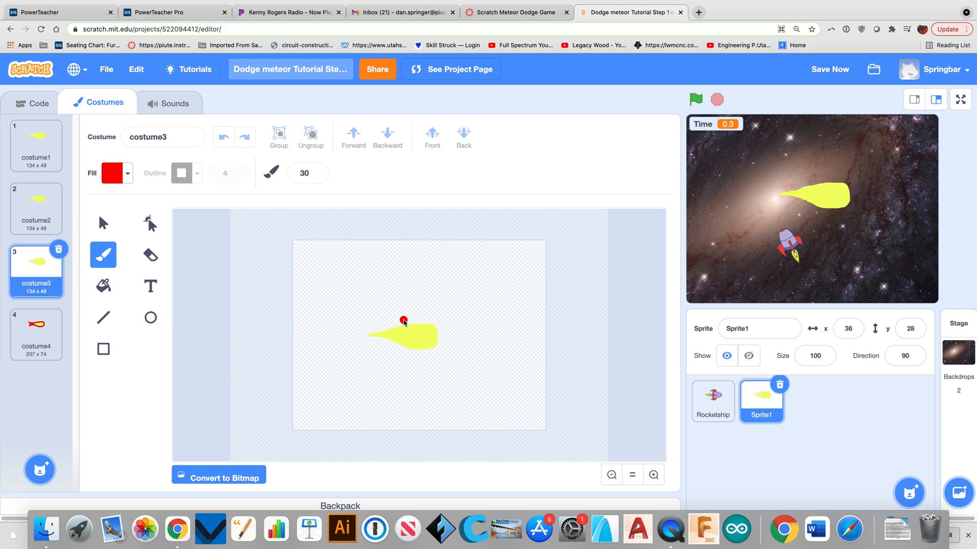
{"action": "mouse_move", "coordinate": [404, 321]}
{"action": "left_mouse_down"}
{"action": "mouse_move", "coordinate": [328, 319]}
{"action": "mouse_move", "coordinate": [357, 334]}
{"action": "mouse_move", "coordinate": [430, 324]}
{"action": "mouse_move", "coordinate": [441, 344]}
{"action": "mouse_move", "coordinate": [425, 352]}
{"action": "mouse_move", "coordinate": [355, 338]}
{"action": "mouse_move", "coordinate": [341, 331]}
{"action": "mouse_move", "coordinate": [366, 324]}
{"action": "mouse_move", "coordinate": [344, 308]}
{"action": "left_mouse_up"}
{"action": "left_click", "coordinate": [47, 208]}
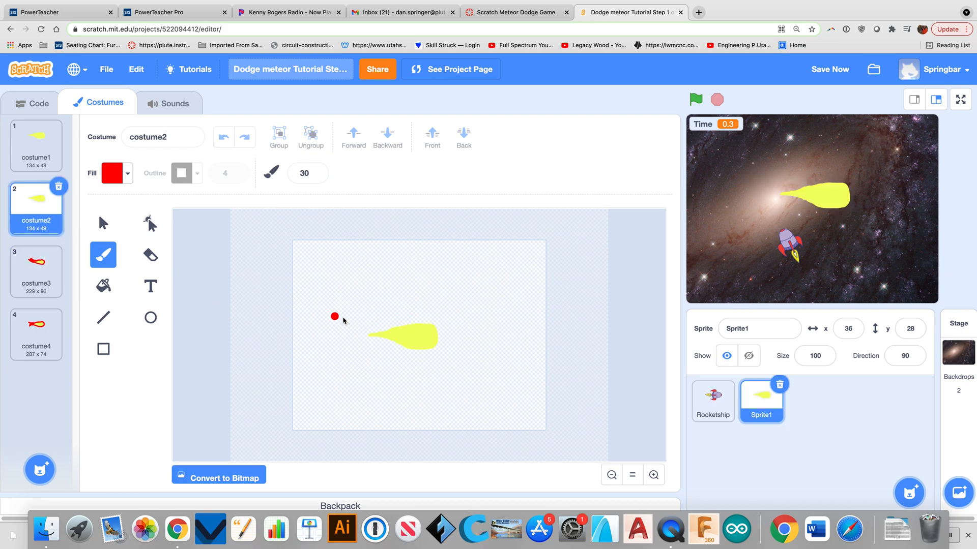
{"action": "mouse_move", "coordinate": [430, 321]}
{"action": "left_mouse_down"}
{"action": "mouse_move", "coordinate": [336, 332]}
{"action": "mouse_move", "coordinate": [347, 341]}
{"action": "mouse_move", "coordinate": [334, 344]}
{"action": "mouse_move", "coordinate": [436, 353]}
{"action": "mouse_move", "coordinate": [439, 322]}
{"action": "mouse_move", "coordinate": [427, 320]}
{"action": "left_mouse_up"}
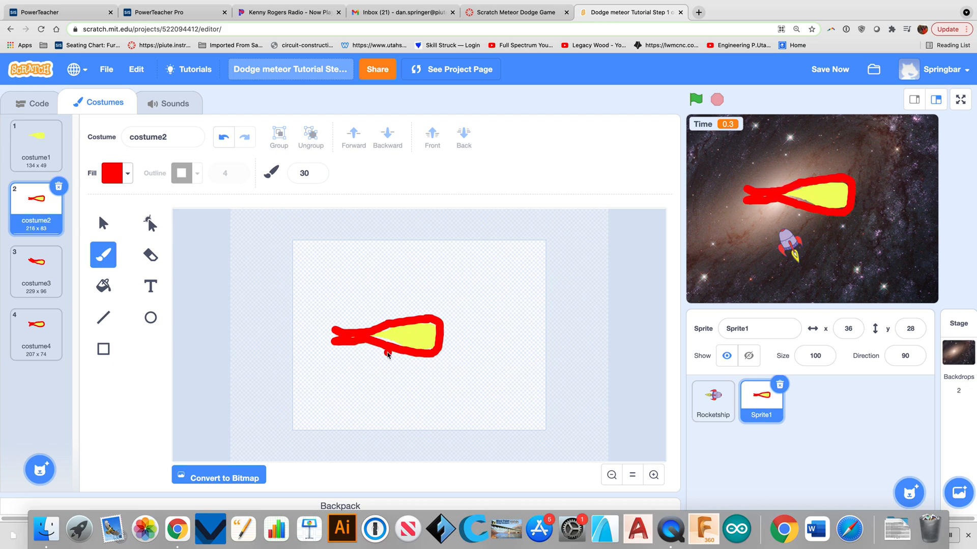
{"action": "left_click_drag", "start_coordinate": [377, 348], "coordinate": [346, 357]}
{"action": "left_click_drag", "start_coordinate": [366, 316], "coordinate": [338, 315]}
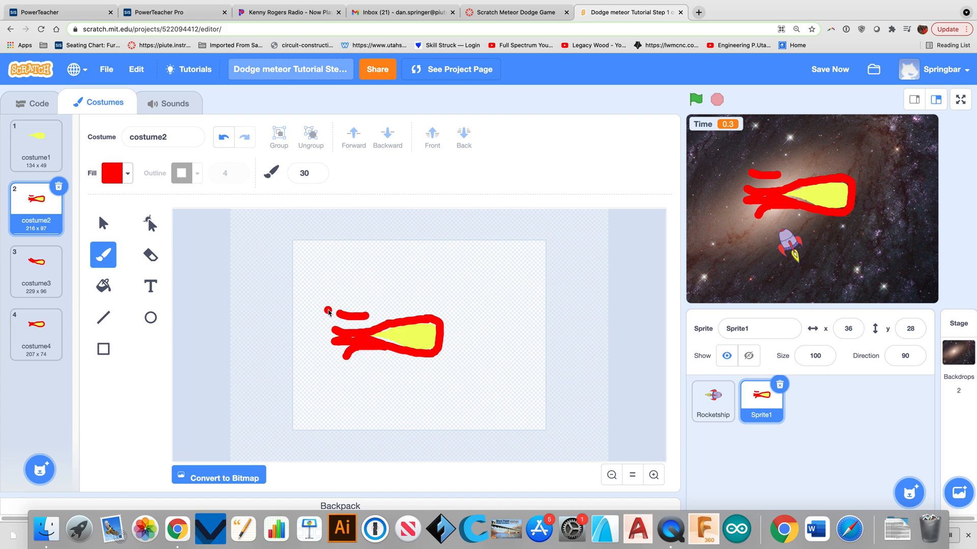
Step: Outline costume1's yellow shape in red with a straight tail, and add small flame streaks around it using brush size 20
{"action": "left_click", "coordinate": [33, 164]}
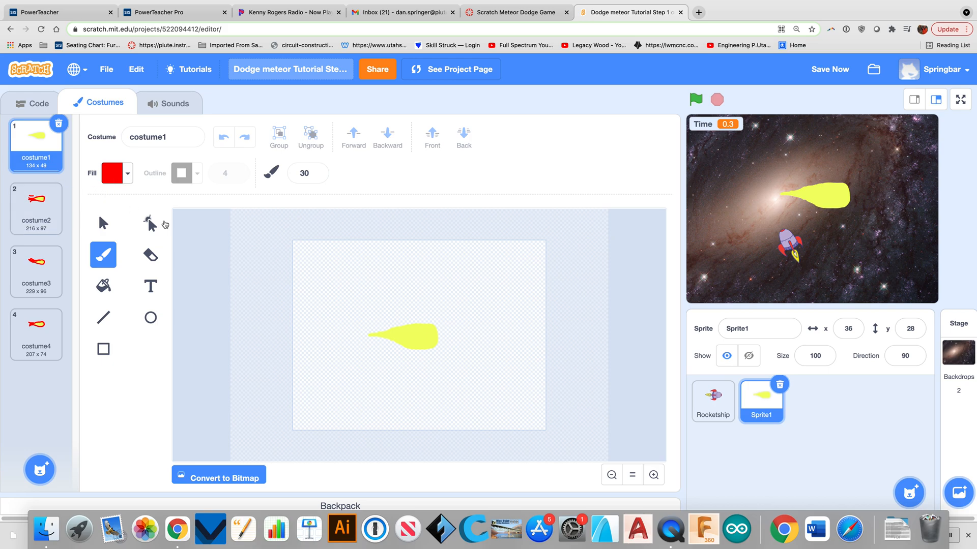
{"action": "mouse_move", "coordinate": [370, 329]}
{"action": "left_mouse_down"}
{"action": "mouse_move", "coordinate": [433, 322]}
{"action": "mouse_move", "coordinate": [446, 338]}
{"action": "mouse_move", "coordinate": [417, 352]}
{"action": "mouse_move", "coordinate": [335, 339]}
{"action": "mouse_move", "coordinate": [376, 331]}
{"action": "left_mouse_up"}
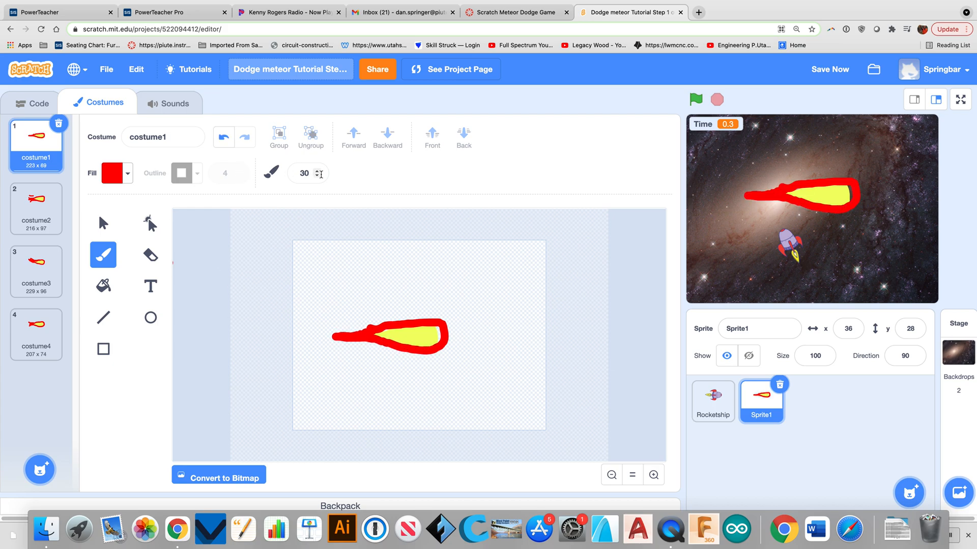
{"action": "left_click", "coordinate": [318, 176]}
{"action": "left_click", "coordinate": [318, 176]}
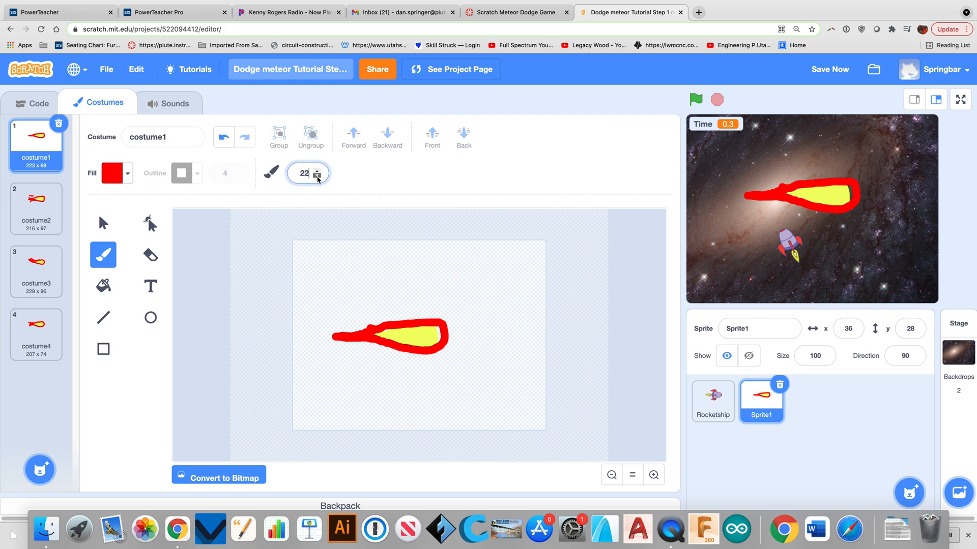
{"action": "mouse_move", "coordinate": [362, 320]}
{"action": "left_mouse_down"}
{"action": "mouse_move", "coordinate": [320, 307]}
{"action": "mouse_move", "coordinate": [356, 305]}
{"action": "left_mouse_up"}
{"action": "mouse_move", "coordinate": [354, 349]}
{"action": "left_mouse_down"}
{"action": "mouse_move", "coordinate": [328, 355]}
{"action": "mouse_move", "coordinate": [375, 361]}
{"action": "left_mouse_up"}
{"action": "left_click", "coordinate": [319, 336]}
{"action": "left_click", "coordinate": [348, 359]}
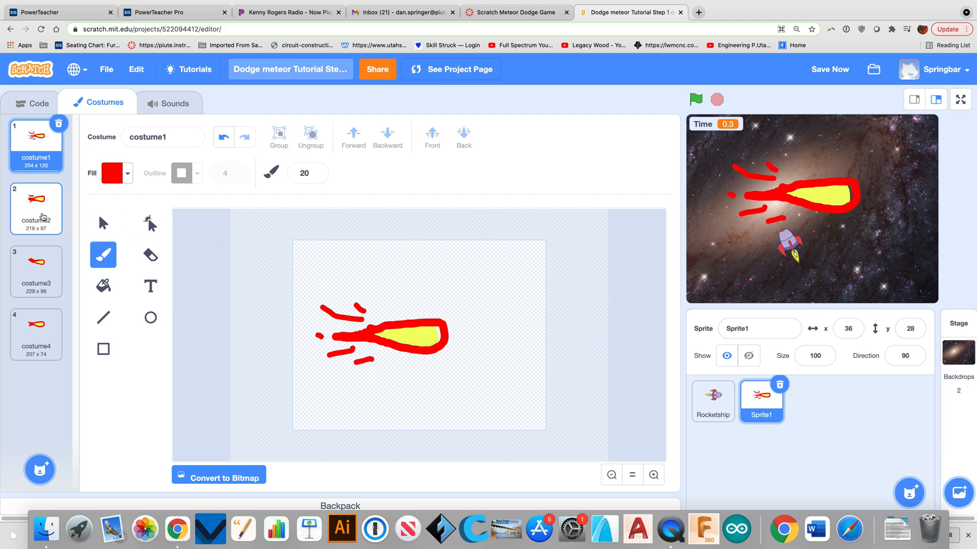
Step: Add a small red streak below costume2's tail and several detached flame streaks and dots around costume3's tail
{"action": "left_click", "coordinate": [43, 216]}
{"action": "left_click_drag", "start_coordinate": [388, 361], "coordinate": [370, 365]}
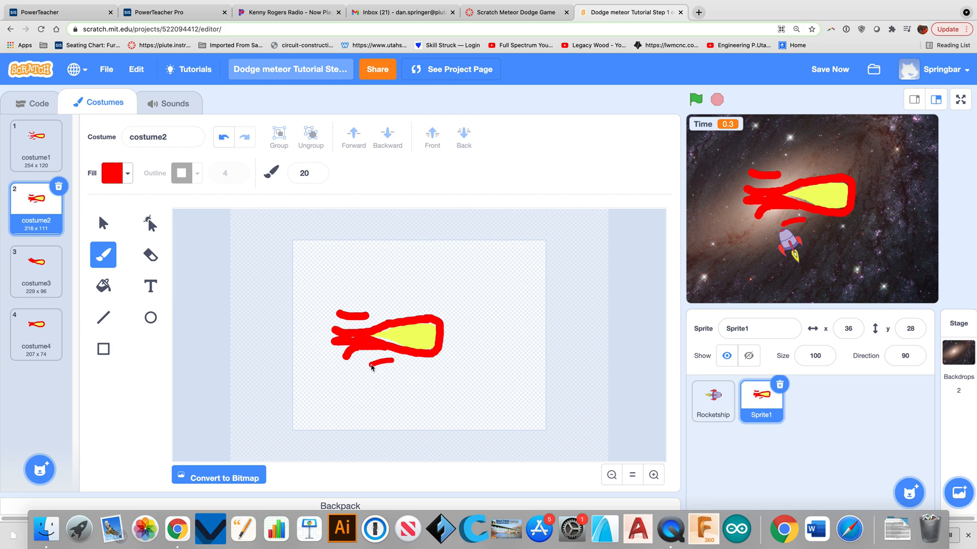
{"action": "left_click", "coordinate": [42, 264]}
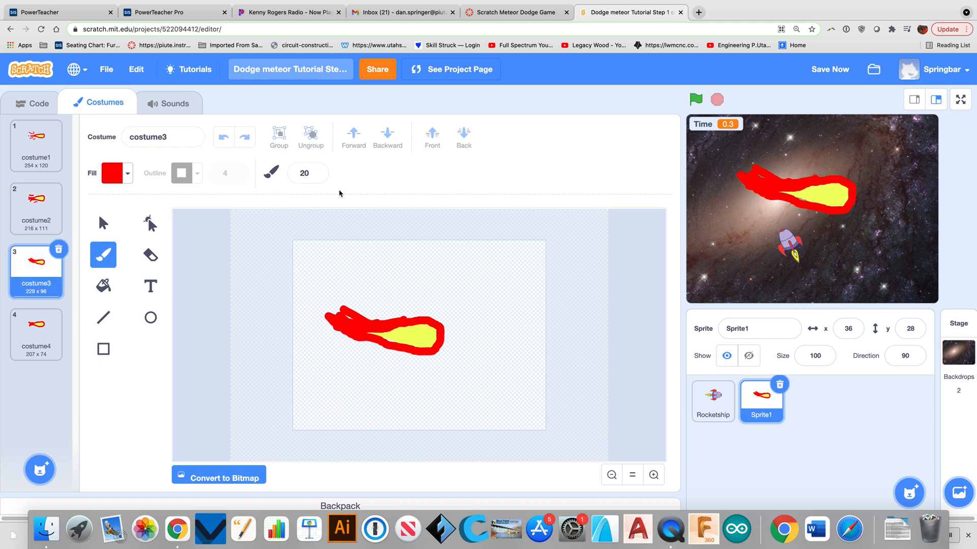
{"action": "left_click_drag", "start_coordinate": [342, 346], "coordinate": [327, 345]}
{"action": "left_click", "coordinate": [370, 359]}
{"action": "left_click_drag", "start_coordinate": [375, 308], "coordinate": [370, 303]}
{"action": "left_click", "coordinate": [332, 294]}
Step: Brush detached red streaks above, behind and below costume4's tail, plus a small dot behind it
{"action": "left_click", "coordinate": [29, 322]}
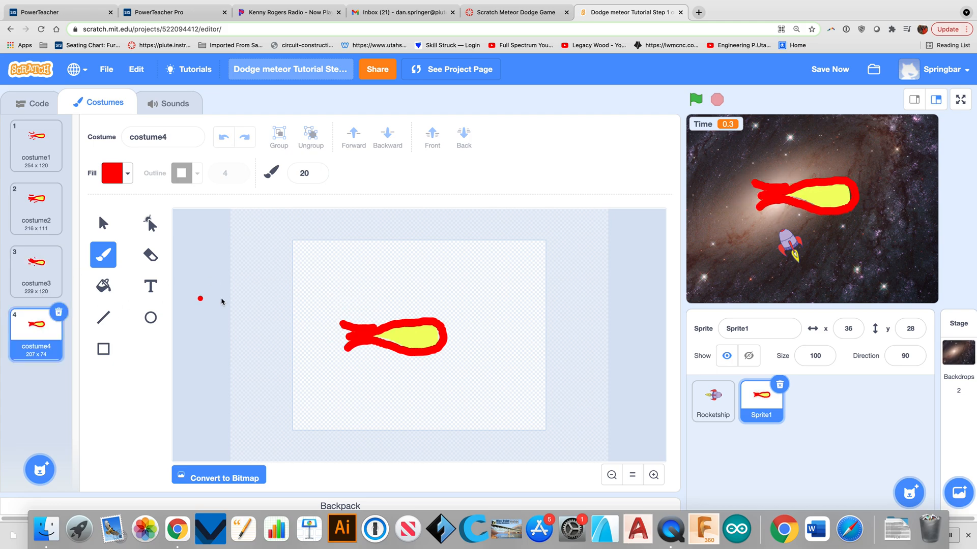
{"action": "left_click_drag", "start_coordinate": [374, 310], "coordinate": [344, 305]}
{"action": "left_click_drag", "start_coordinate": [336, 344], "coordinate": [304, 344]}
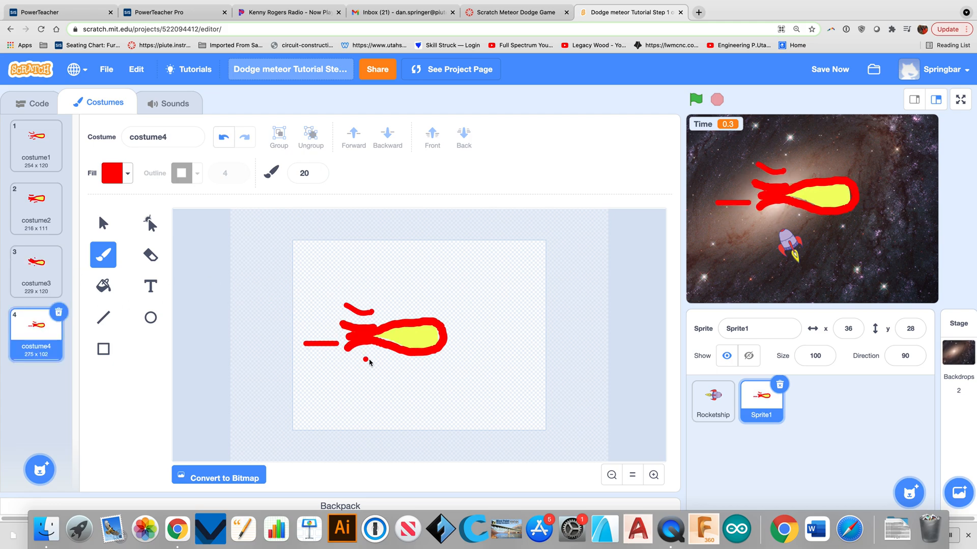
{"action": "left_click_drag", "start_coordinate": [373, 354], "coordinate": [351, 359]}
{"action": "left_click", "coordinate": [326, 327]}
{"action": "left_click", "coordinate": [334, 333]}
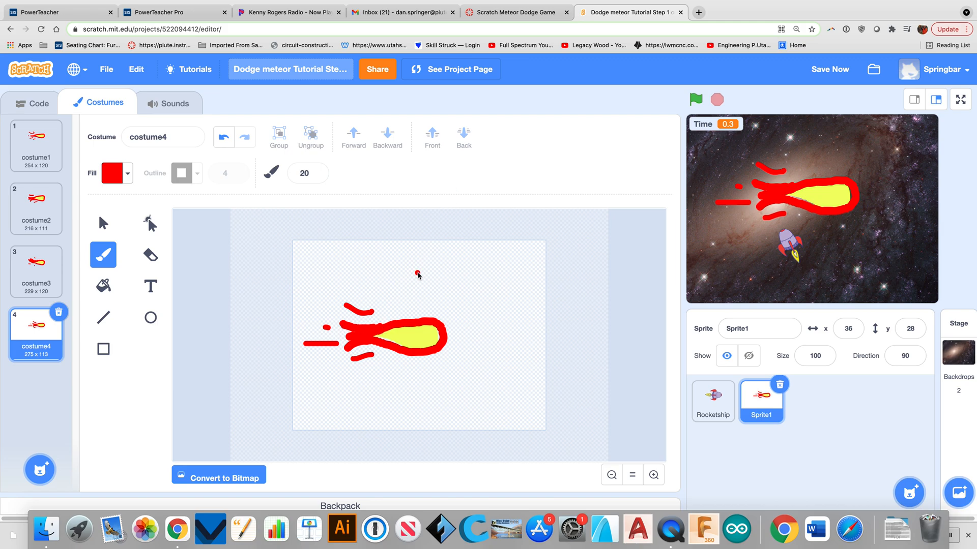
Step: Set Sprite1's size to 50
{"action": "left_click", "coordinate": [824, 354]}
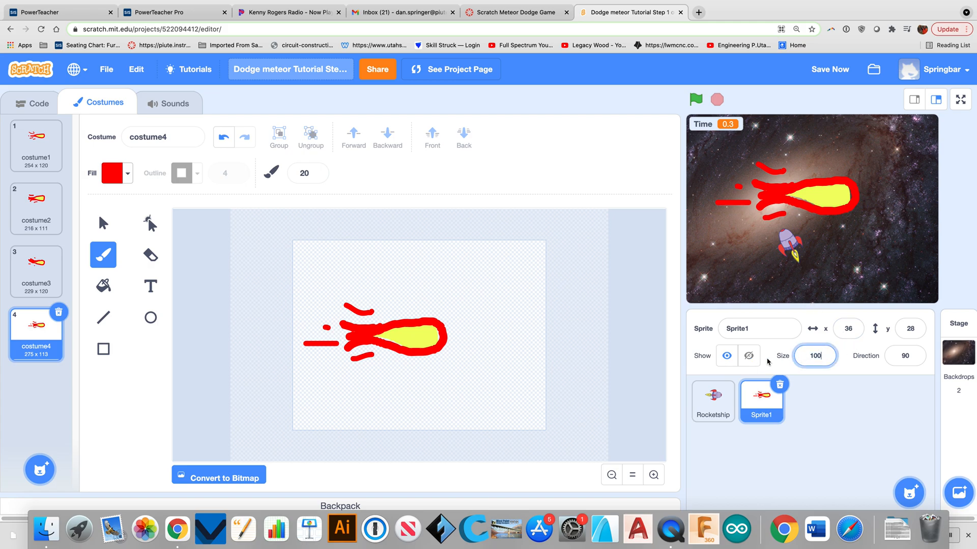
{"action": "key", "text": "BackSpace"}
{"action": "left_click", "coordinate": [832, 375]}
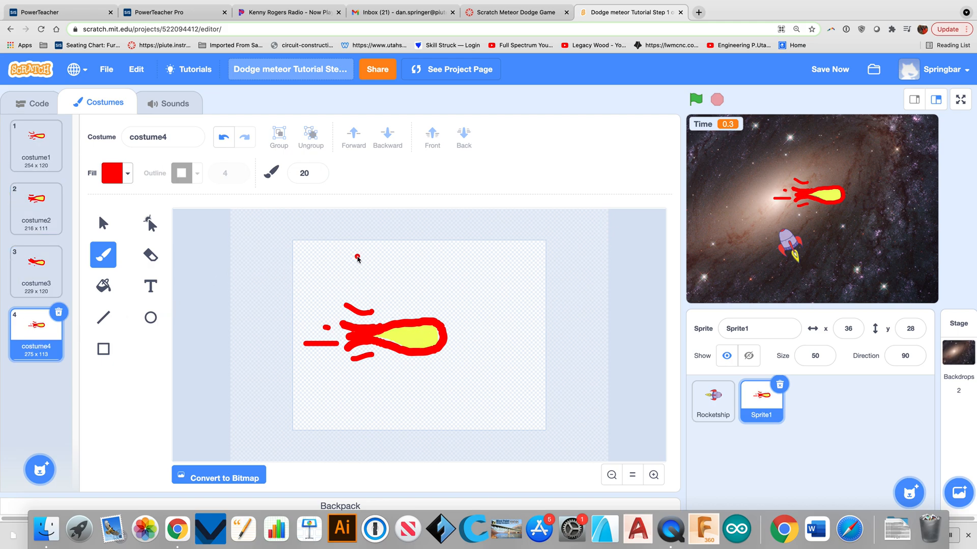
{"action": "mouse_move", "coordinate": [491, 1]}
{"action": "mouse_move", "coordinate": [749, 1]}
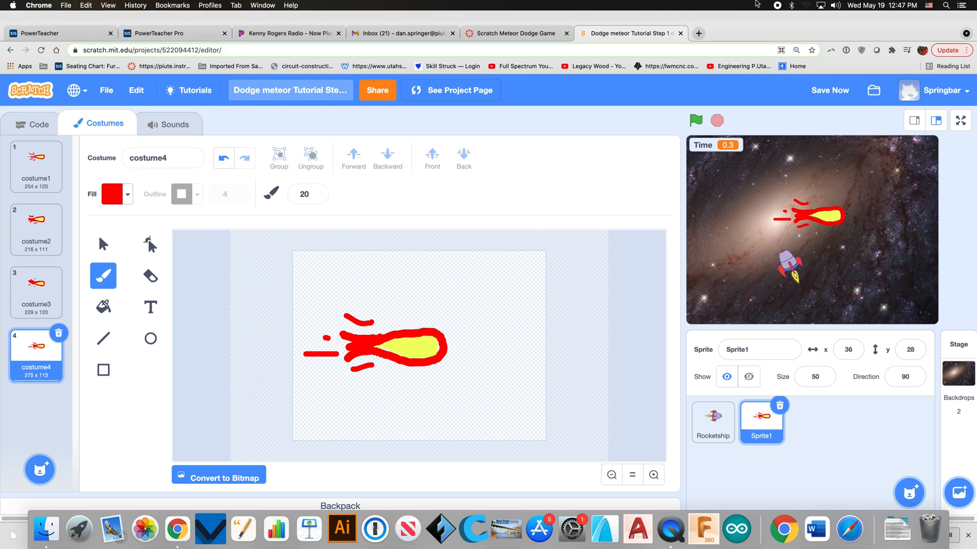